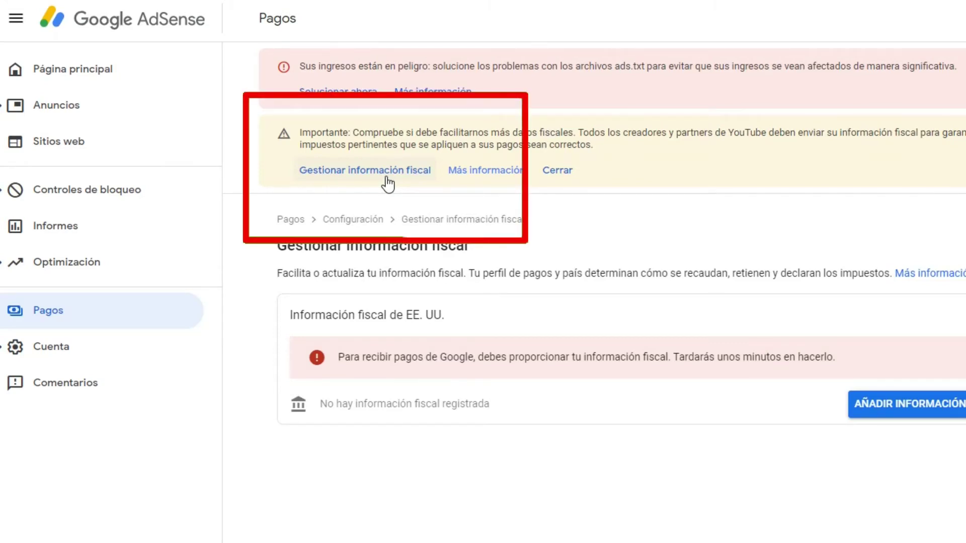
# Step: Start adding US tax information and verify the account holder's identity with the account password
pyautogui.click(881, 409)
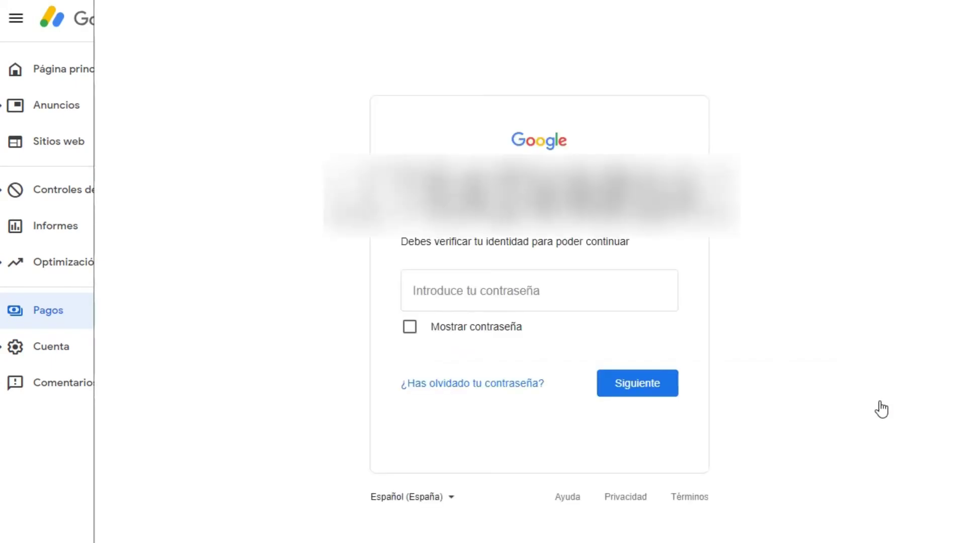
pyautogui.click(674, 298)
pyautogui.click(665, 291)
pyautogui.click(643, 388)
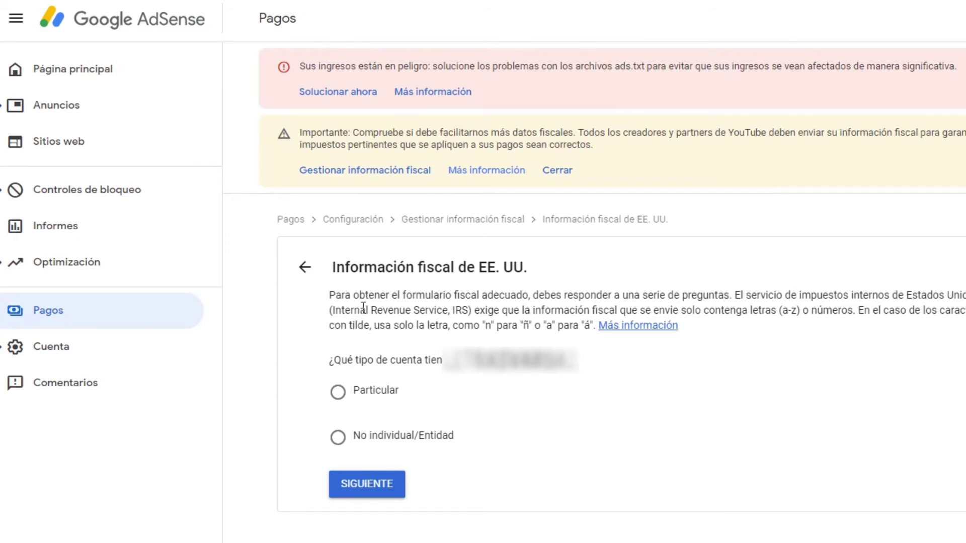
# Step: Set the account type to Particular for the US tax information and continue to the residency question
pyautogui.moveTo(331, 311); pyautogui.dragTo(471, 309)
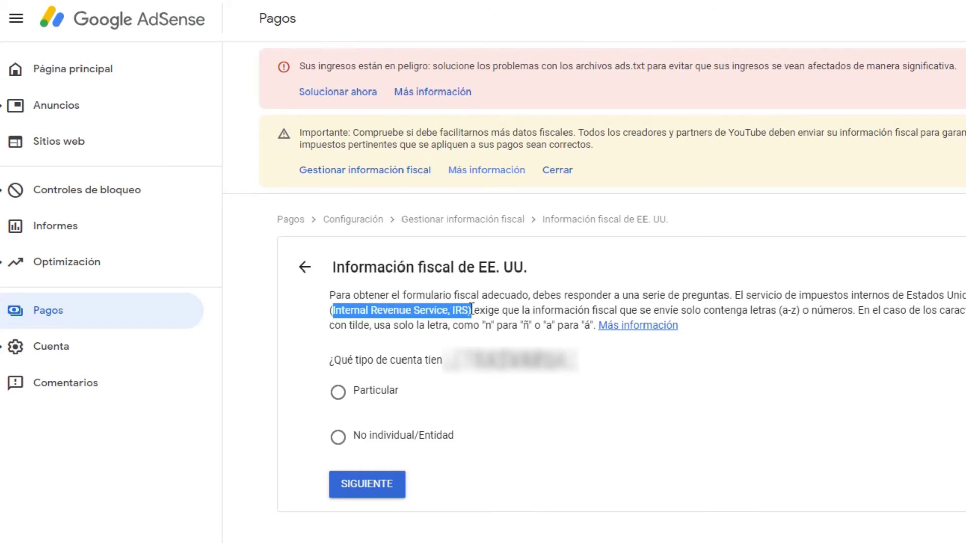
pyautogui.click(466, 306)
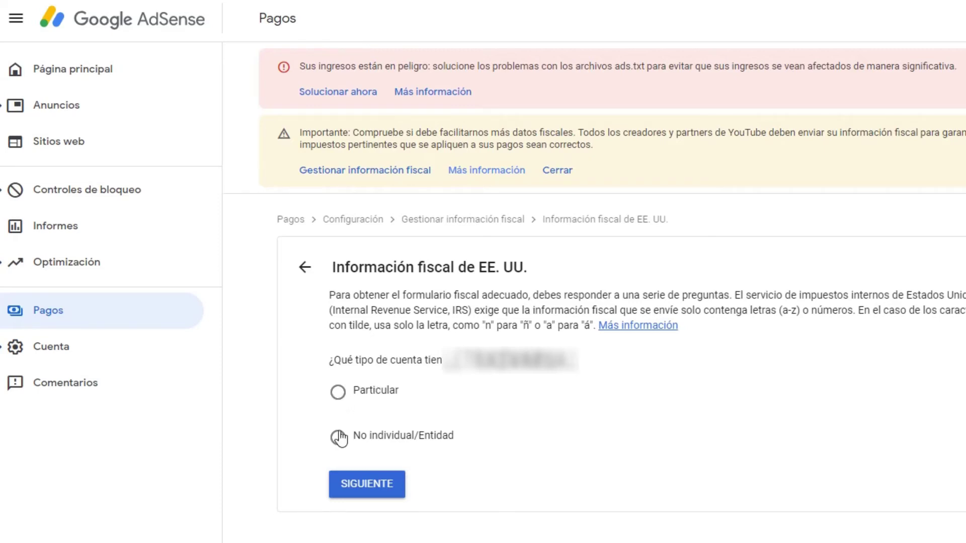
pyautogui.click(339, 394)
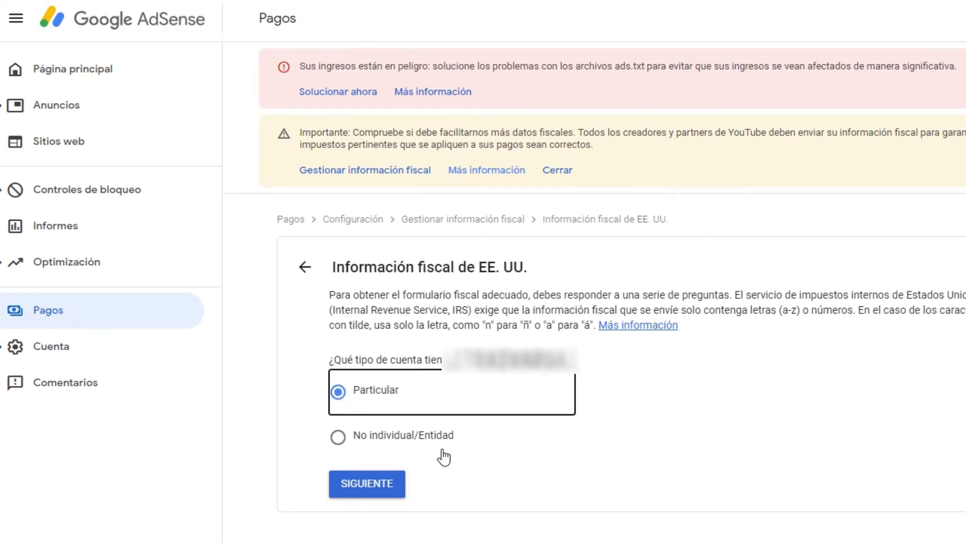
pyautogui.click(385, 486)
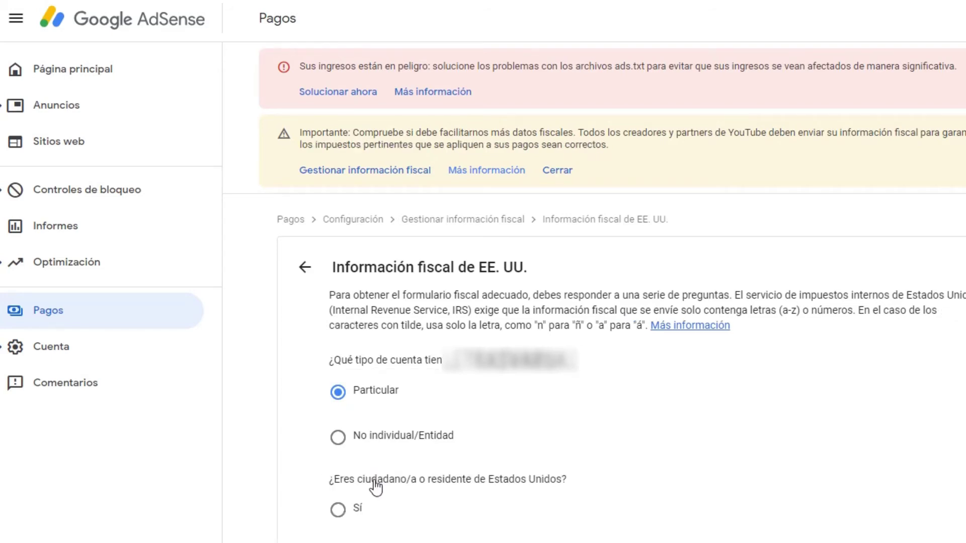
# Step: Answer No to being a US citizen or resident and continue to the W-8 form selection
pyautogui.scroll(-1, 772, 310)
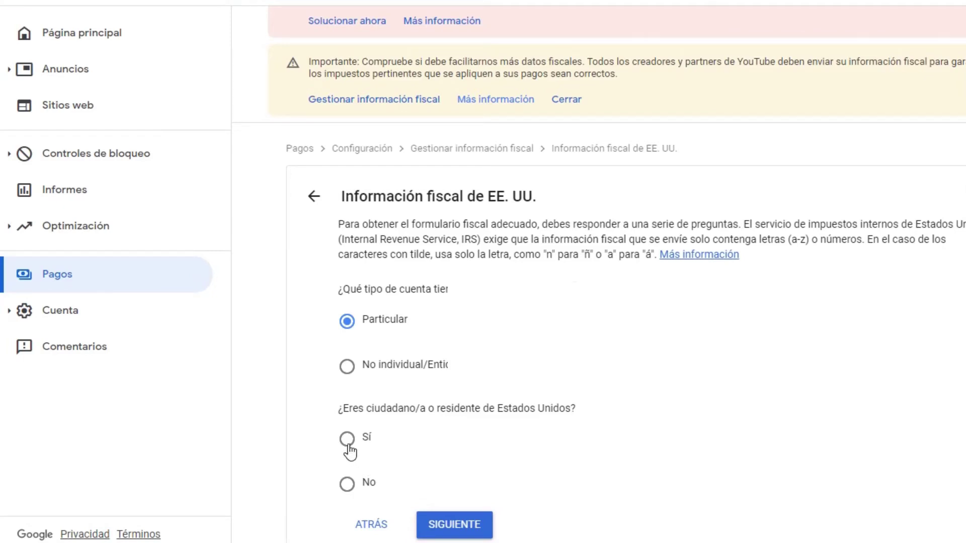
pyautogui.click(346, 485)
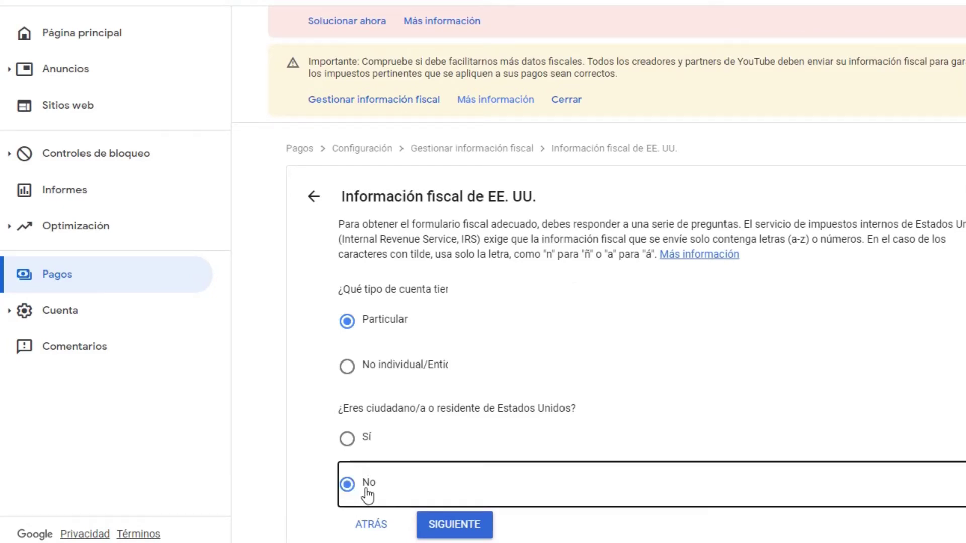
pyautogui.click(464, 526)
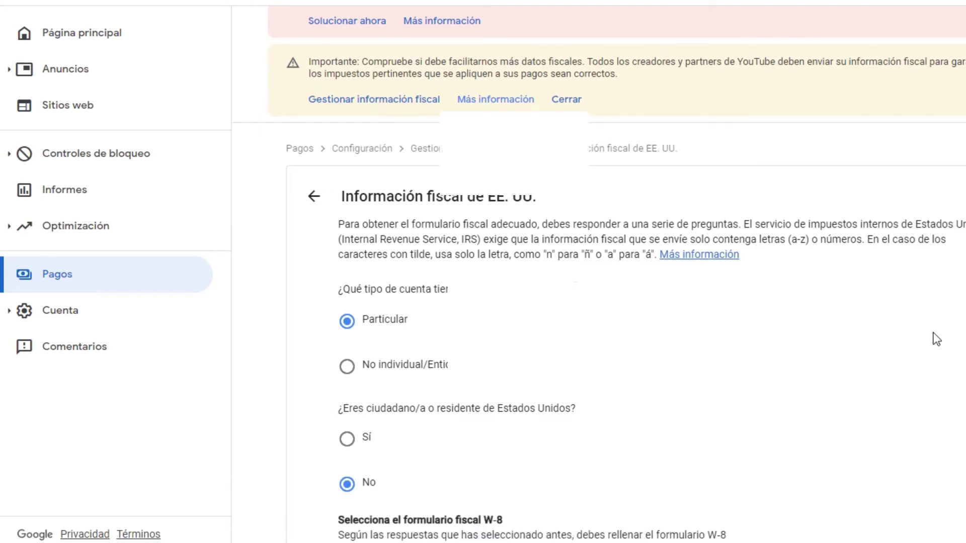
# Step: Choose the W-8BEN tax form and open it
pyautogui.scroll(-3, 937, 339)
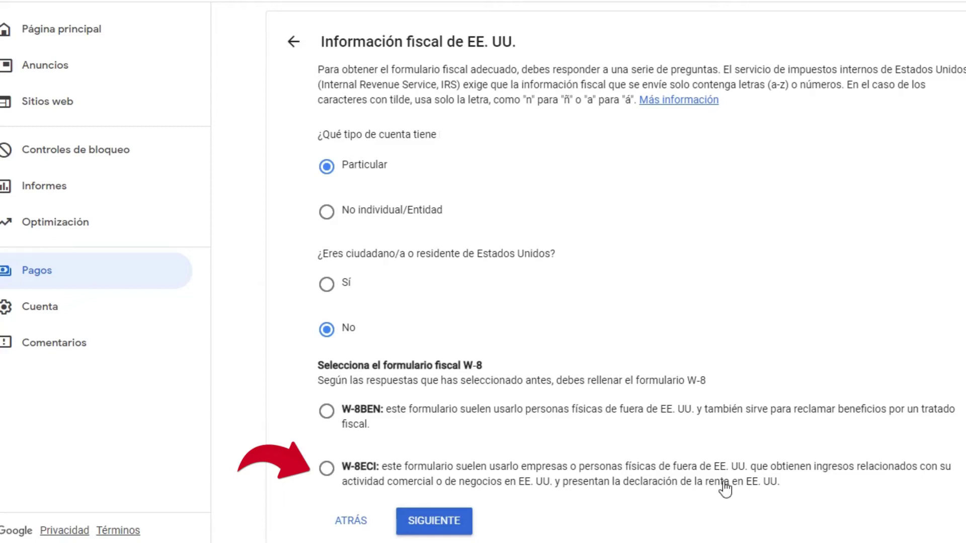
pyautogui.click(328, 413)
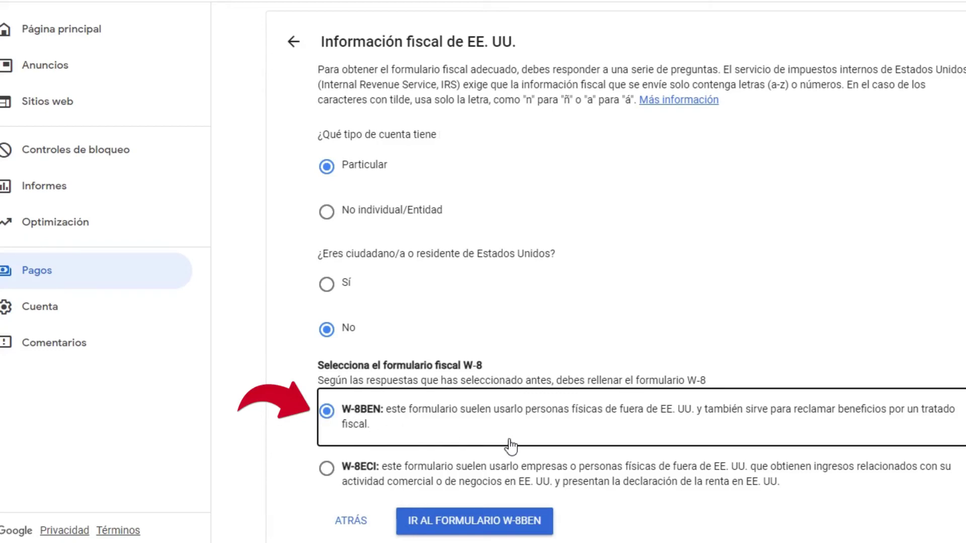
pyautogui.click(484, 525)
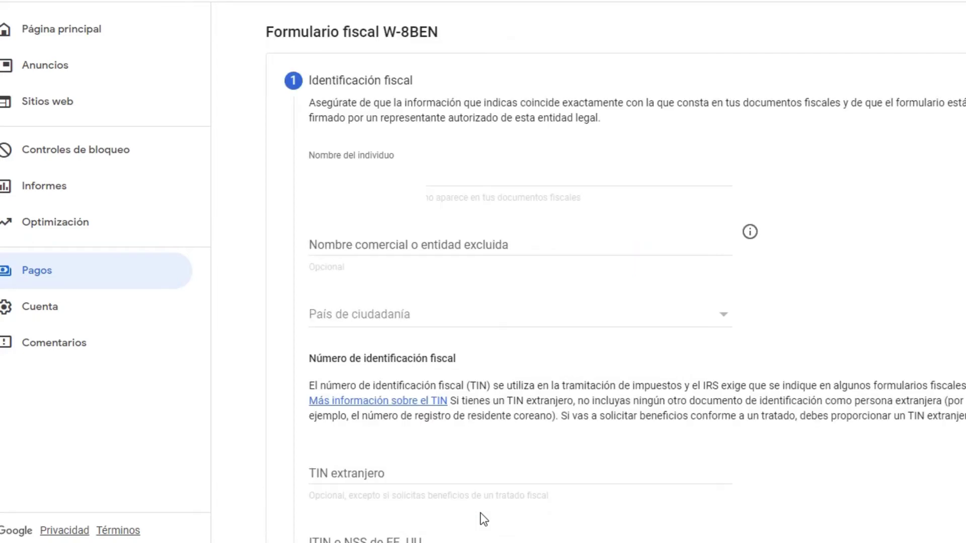
# Step: Set the country of citizenship to Argentina in the form's tax identification section
pyautogui.click(428, 174)
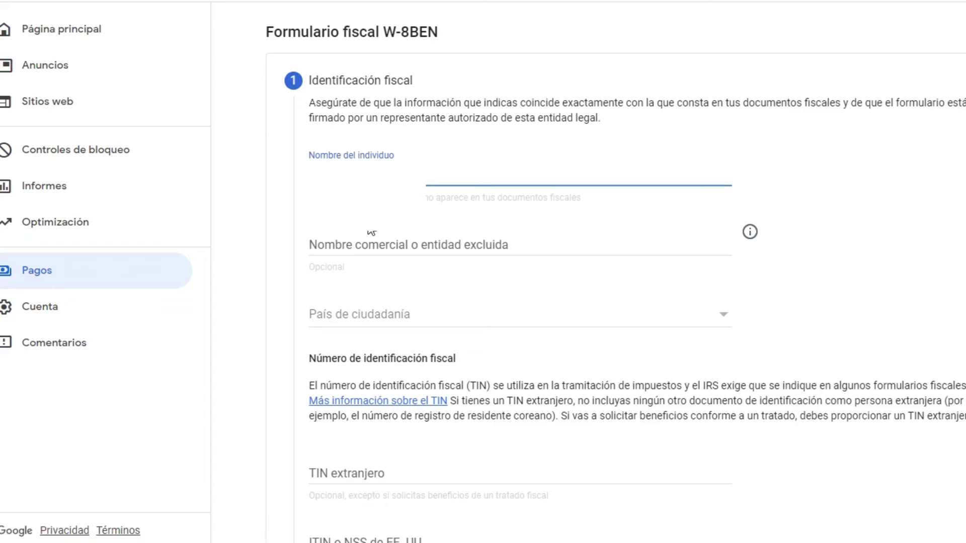
pyautogui.click(354, 320)
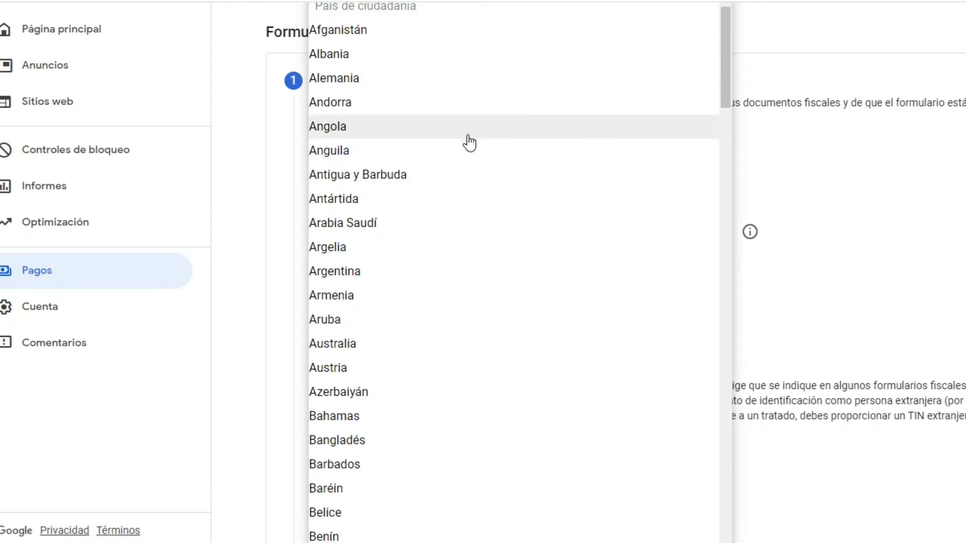
pyautogui.click(342, 275)
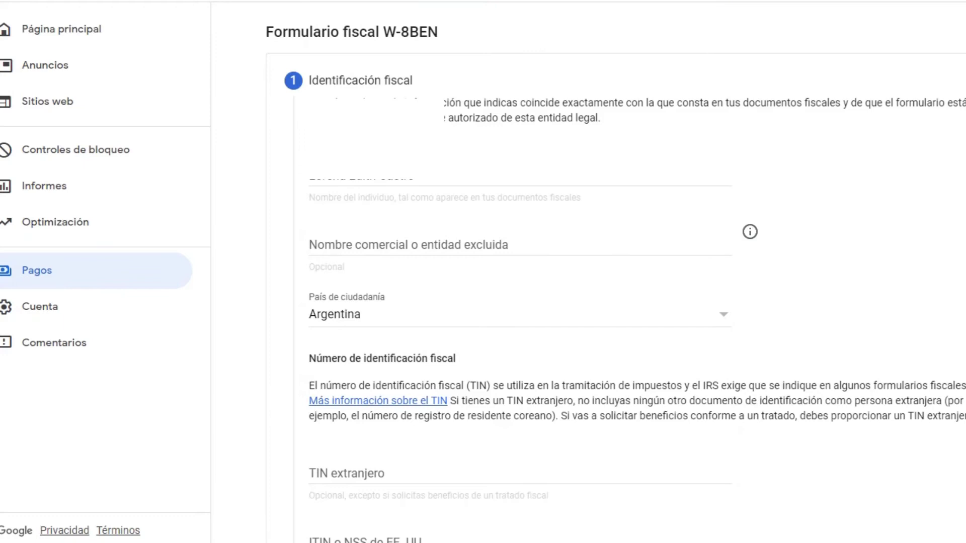
# Step: Leave the foreign TIN and the US ITIN or SSN blank and continue to the address section
pyautogui.scroll(-2, 616, 276)
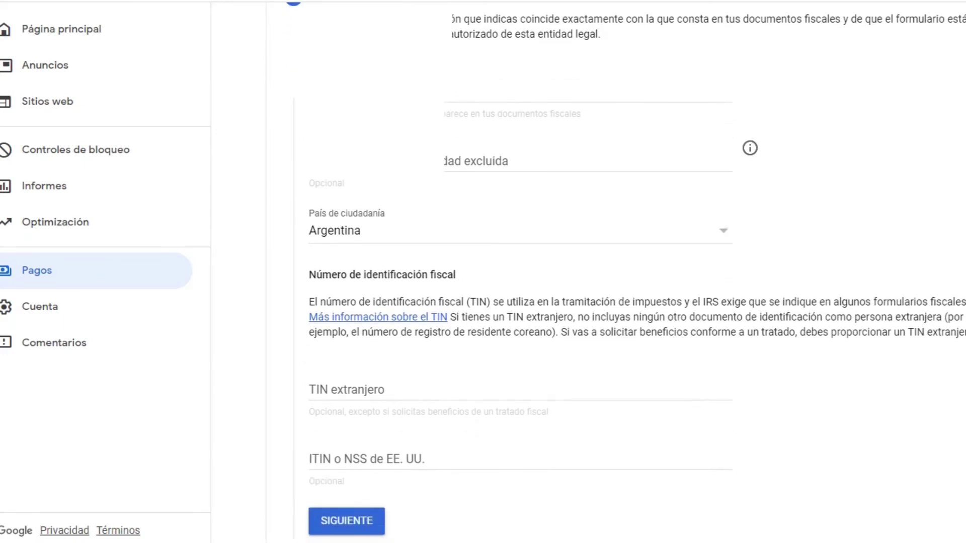
pyautogui.scroll(-2, 624, 272)
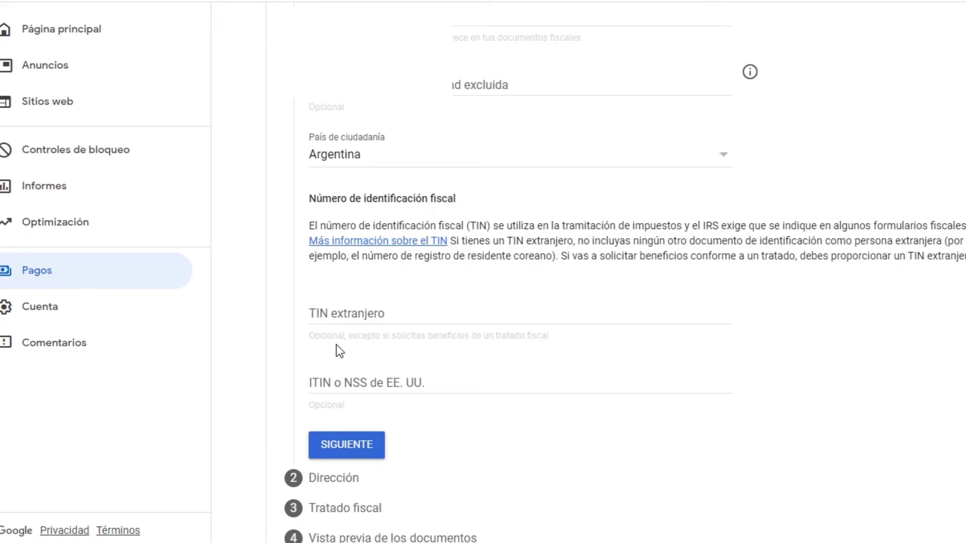
pyautogui.scroll(-2, 625, 274)
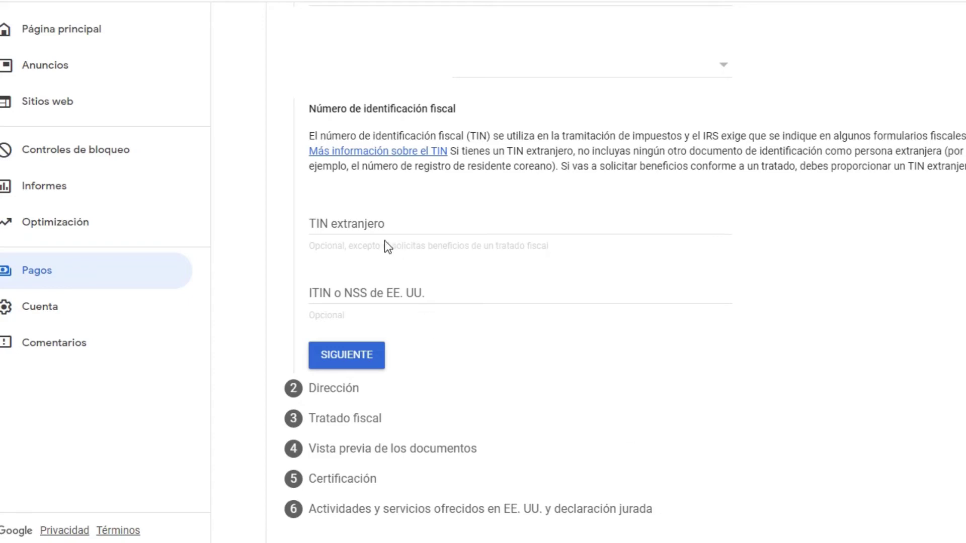
pyautogui.click(361, 224)
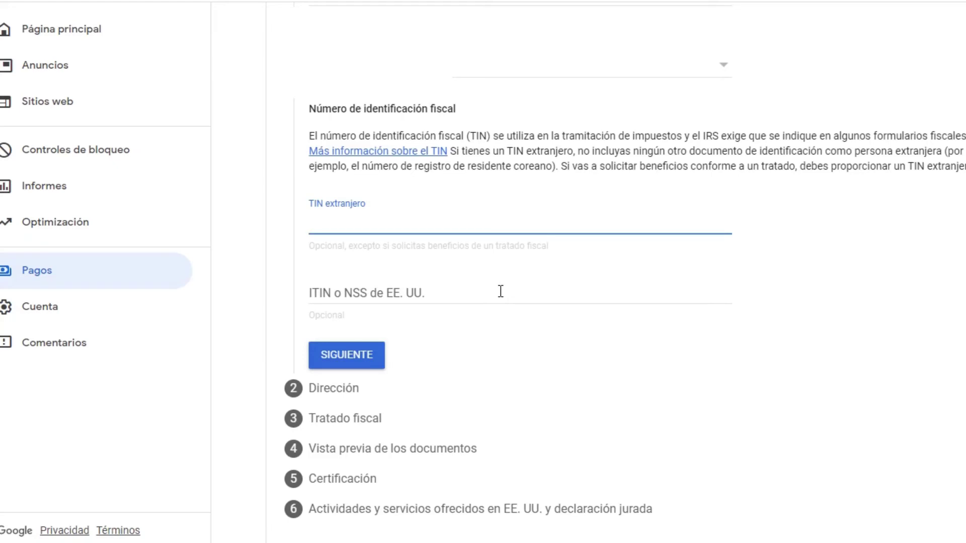
pyautogui.click(359, 359)
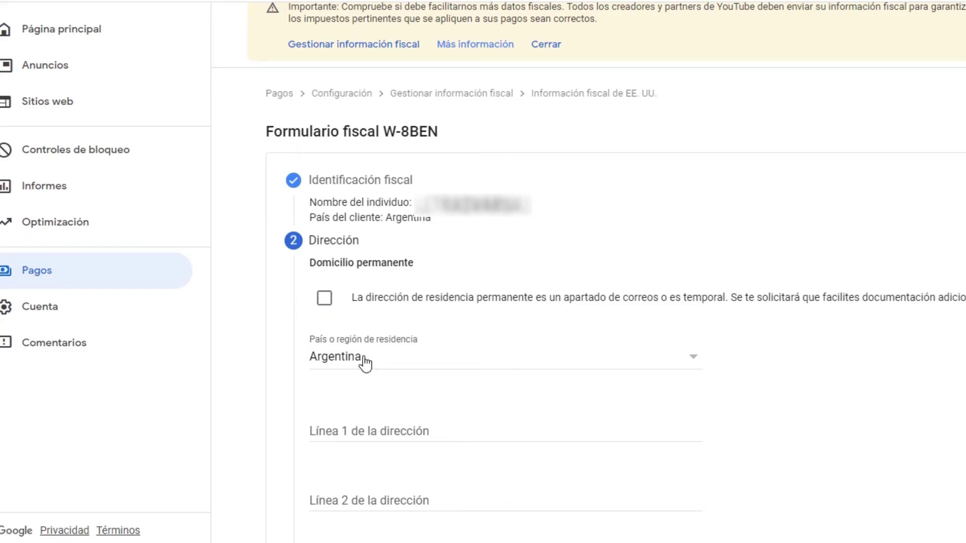
# Step: Fill in the permanent residence's first address line, postal code and city, and continue to the tax treaty section
pyautogui.click(397, 432)
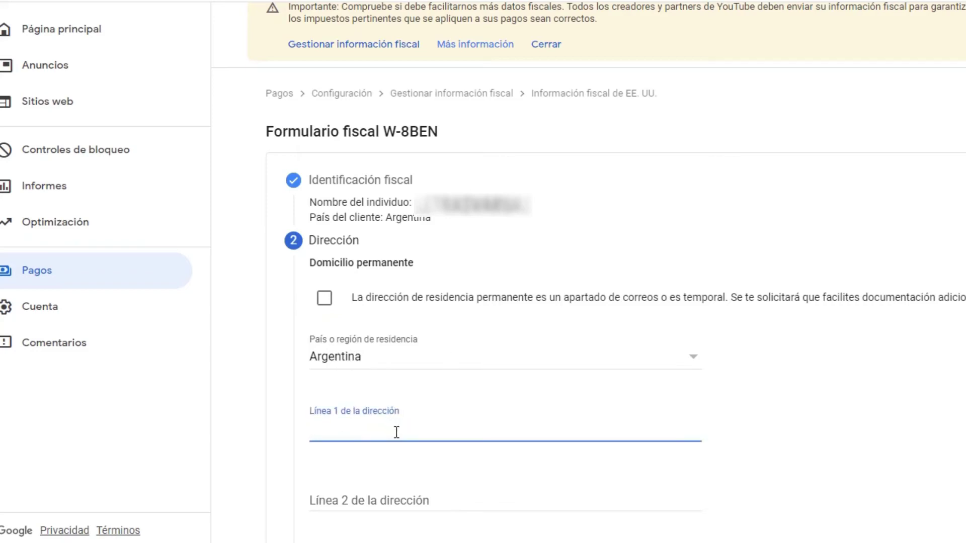
pyautogui.hotkey('ctrl', 'v')
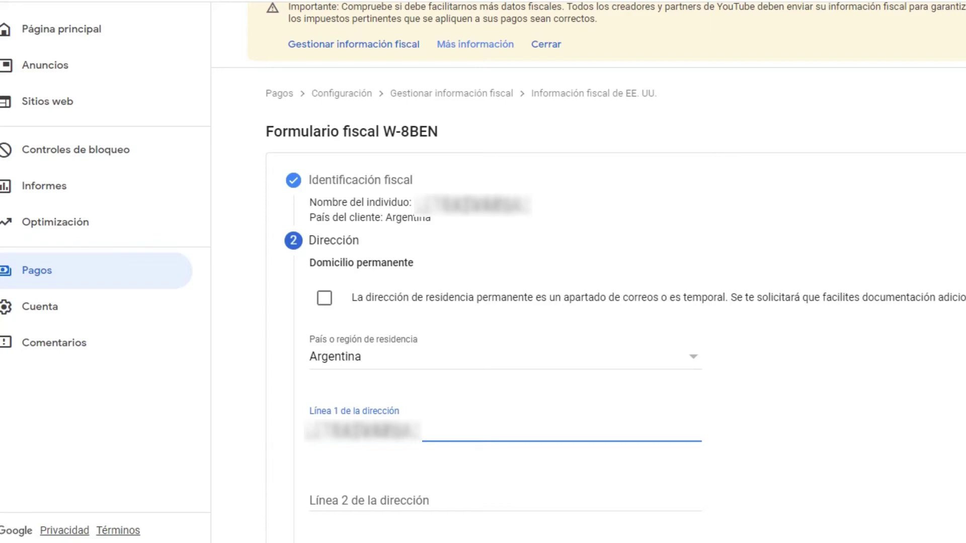
pyautogui.scroll(-5, 403, 429)
pyautogui.click(427, 321)
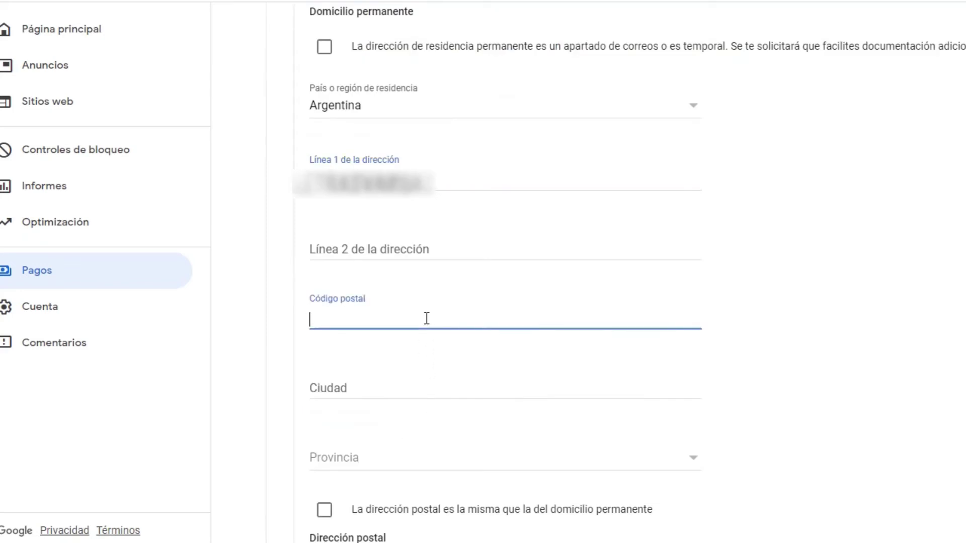
pyautogui.hotkey('ctrl', 'v')
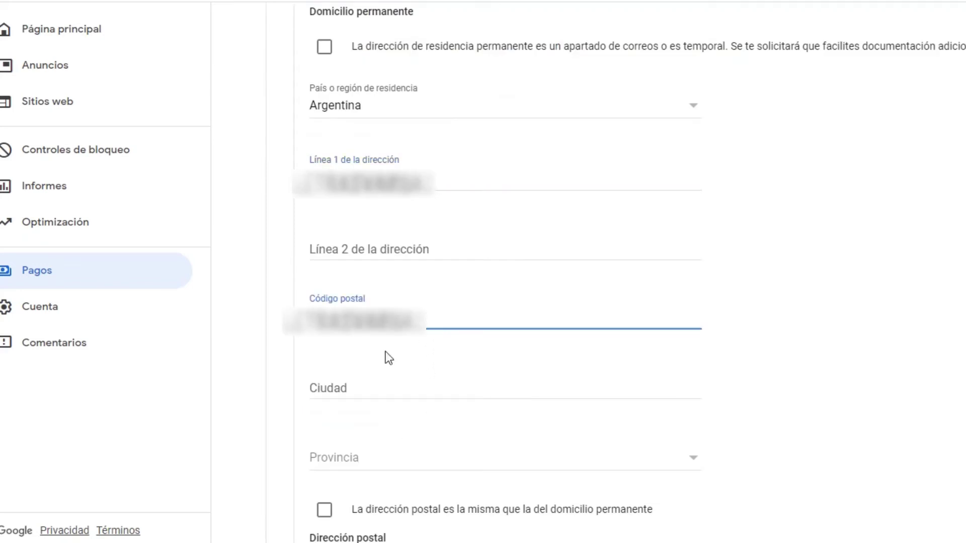
pyautogui.click(354, 384)
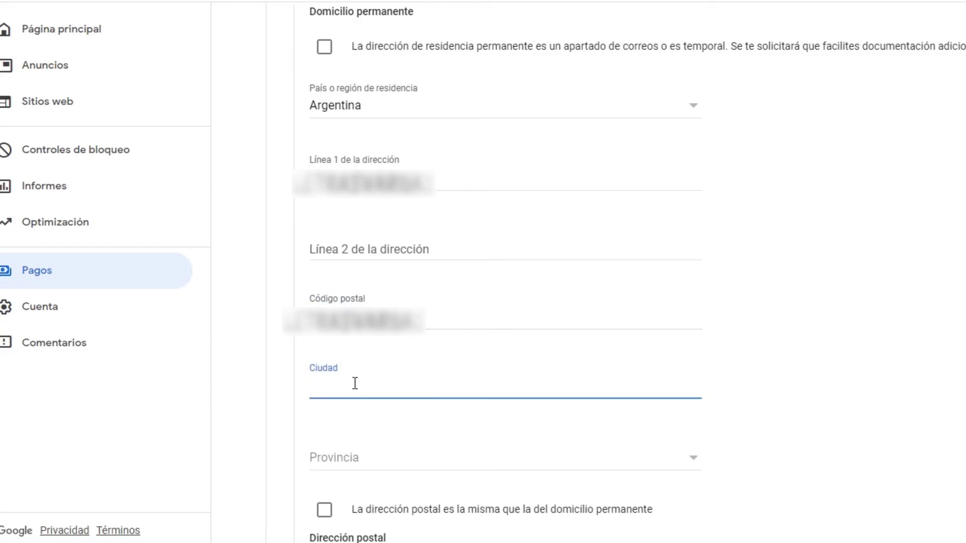
pyautogui.hotkey('ctrl', 'v')
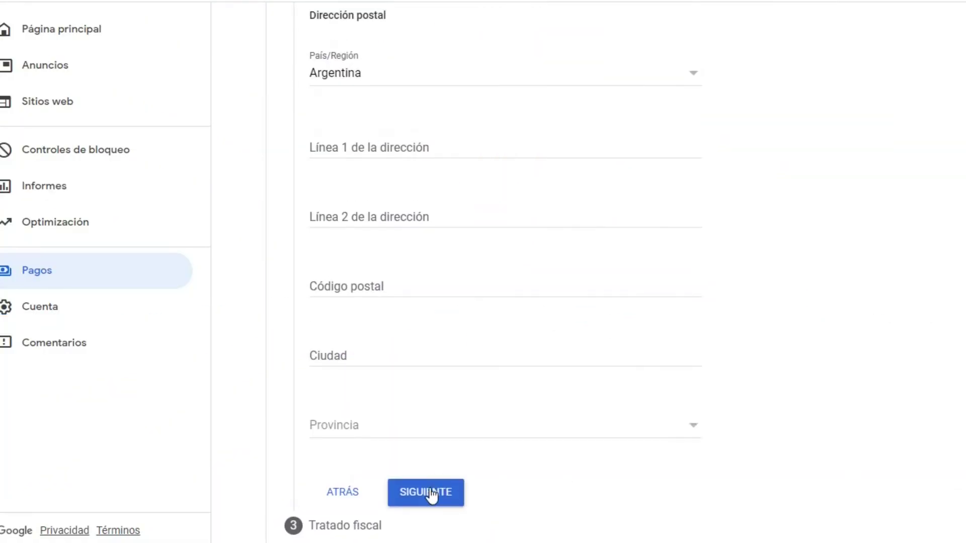
pyautogui.click(431, 495)
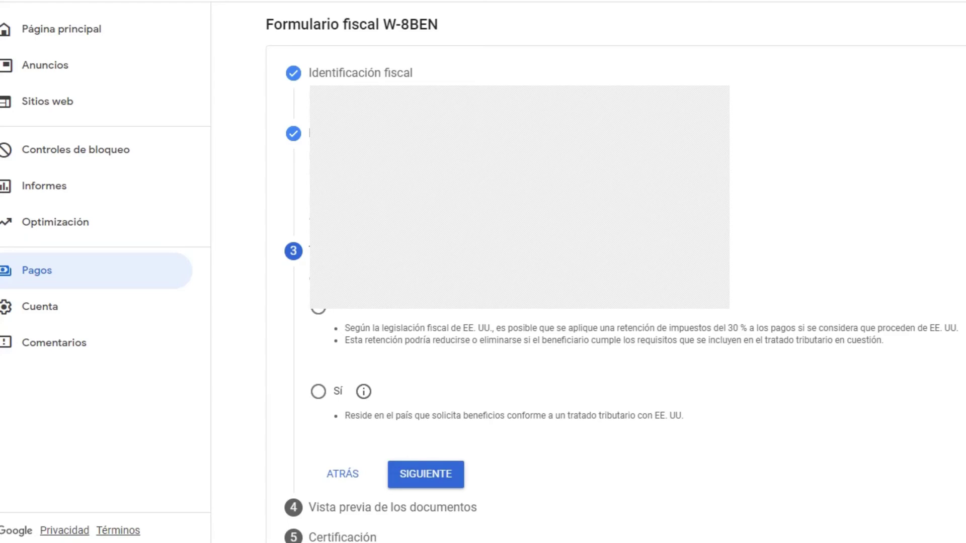
# Step: Answer Sí to claiming a reduced withholding rate under a tax treaty
pyautogui.scroll(-1, 615, 272)
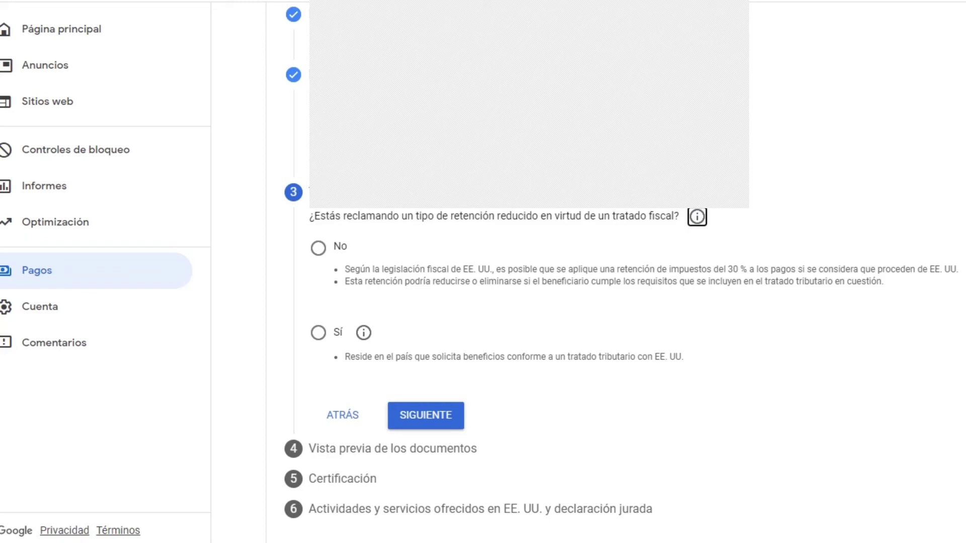
pyautogui.click(321, 337)
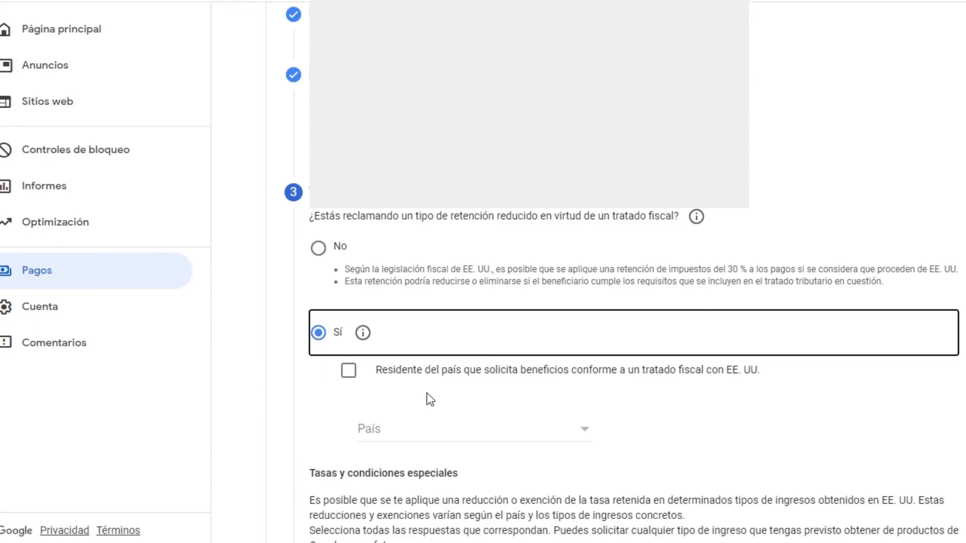
# Step: Examine the list of countries that have a tax treaty with the US, checking whether Argentina is offered
pyautogui.scroll(-5, 622, 272)
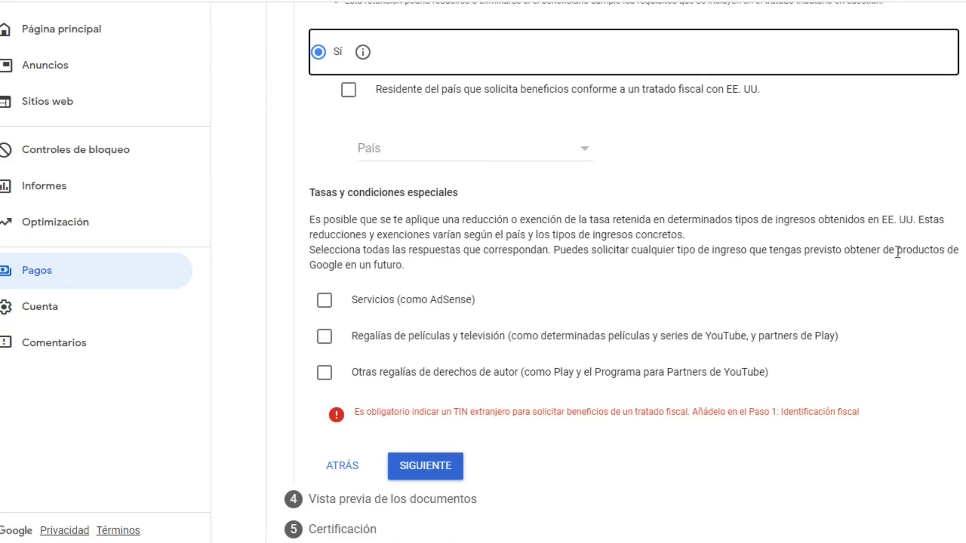
pyautogui.click(586, 157)
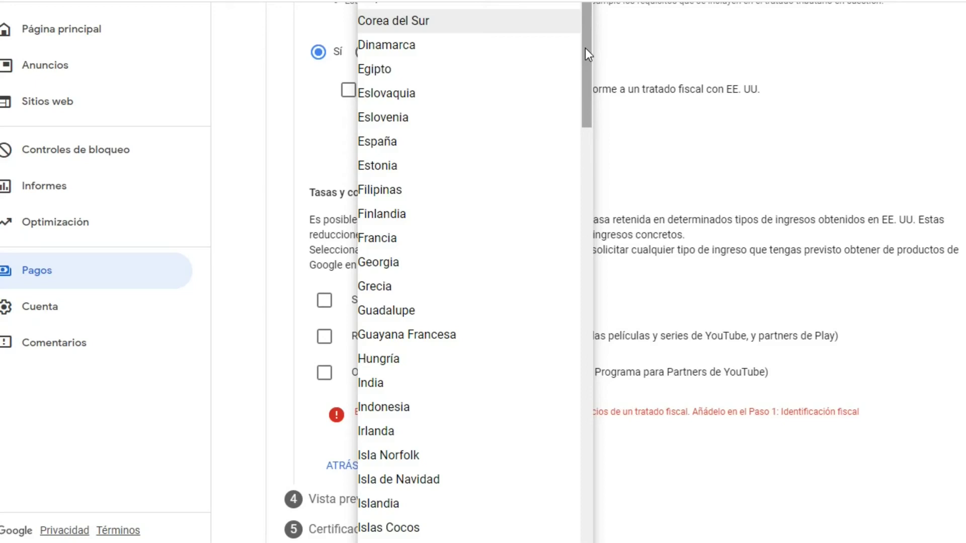
pyautogui.moveTo(584, 47); pyautogui.dragTo(594, 490)
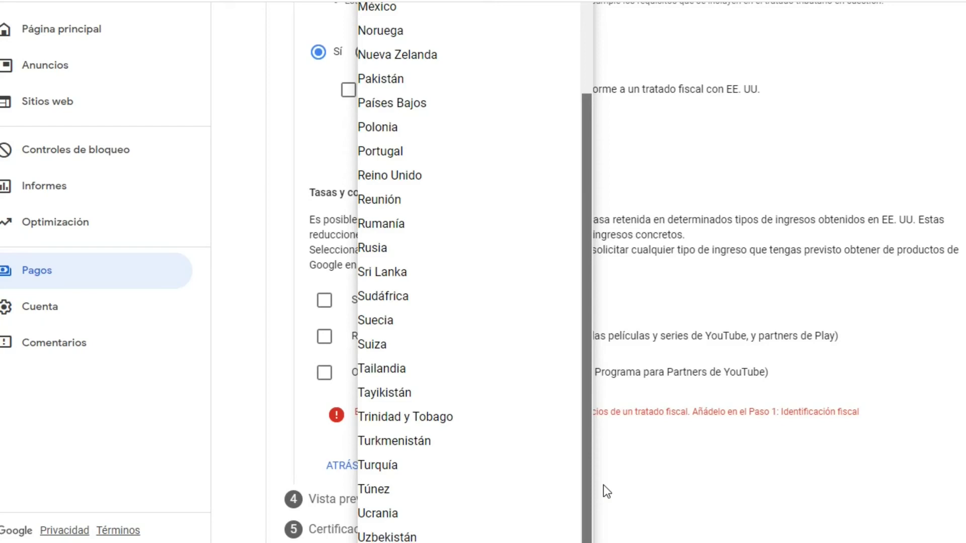
pyautogui.scroll(7, 603, 485)
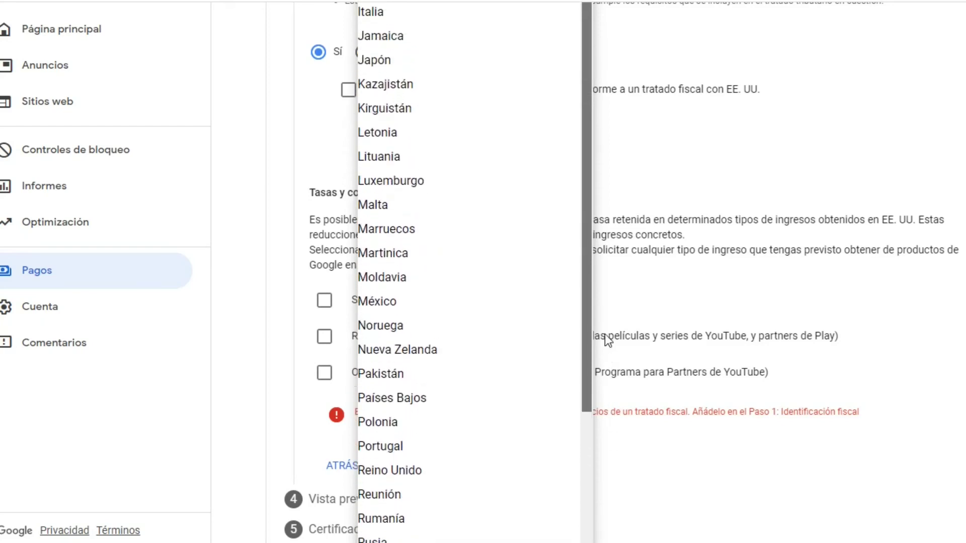
pyautogui.moveTo(605, 296); pyautogui.dragTo(599, 38)
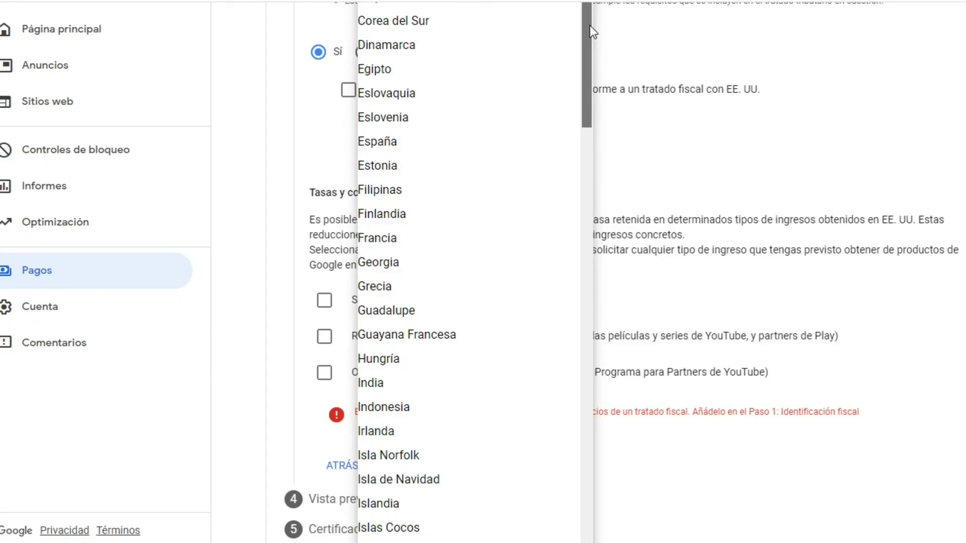
pyautogui.moveTo(590, 25); pyautogui.dragTo(590, 25)
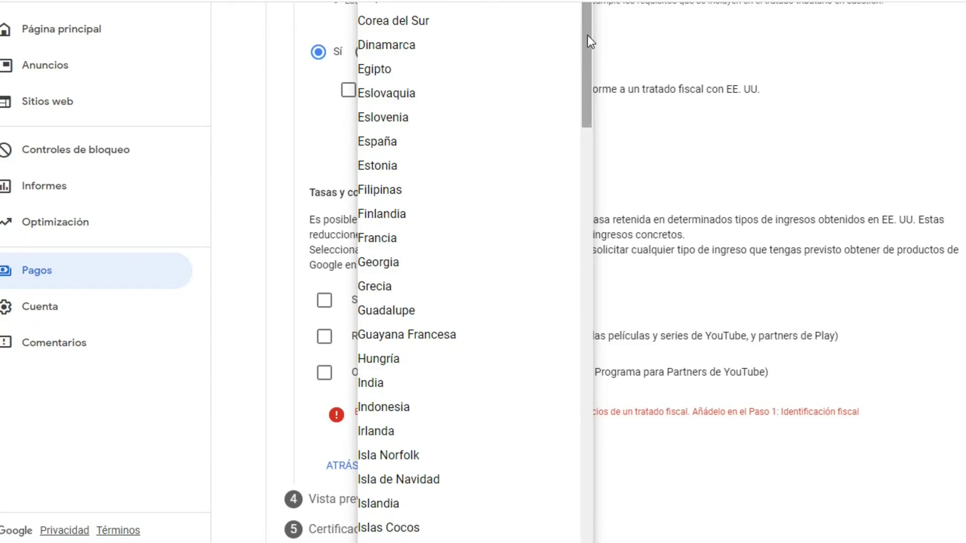
pyautogui.moveTo(585, 41); pyautogui.dragTo(595, 352)
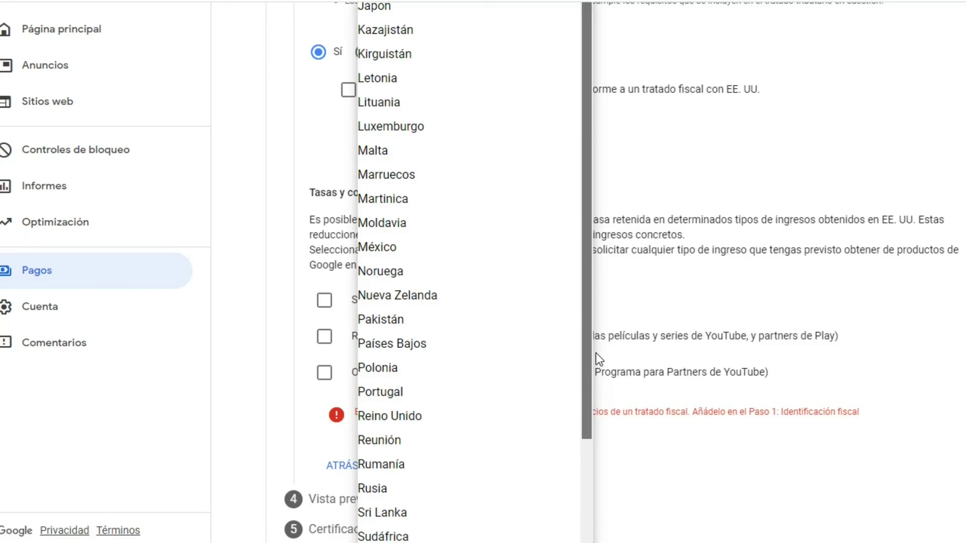
pyautogui.moveTo(597, 355); pyautogui.dragTo(600, 502)
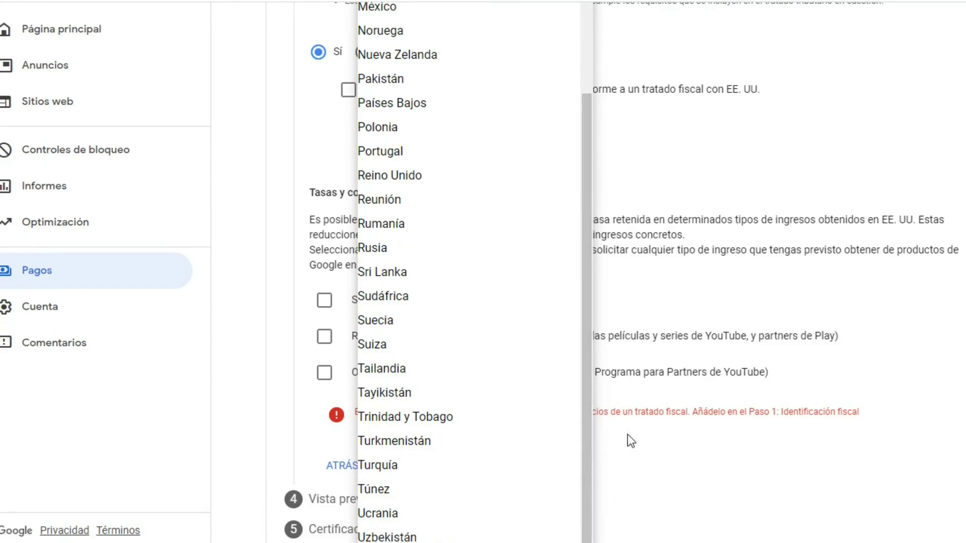
pyautogui.moveTo(583, 406); pyautogui.dragTo(609, 58)
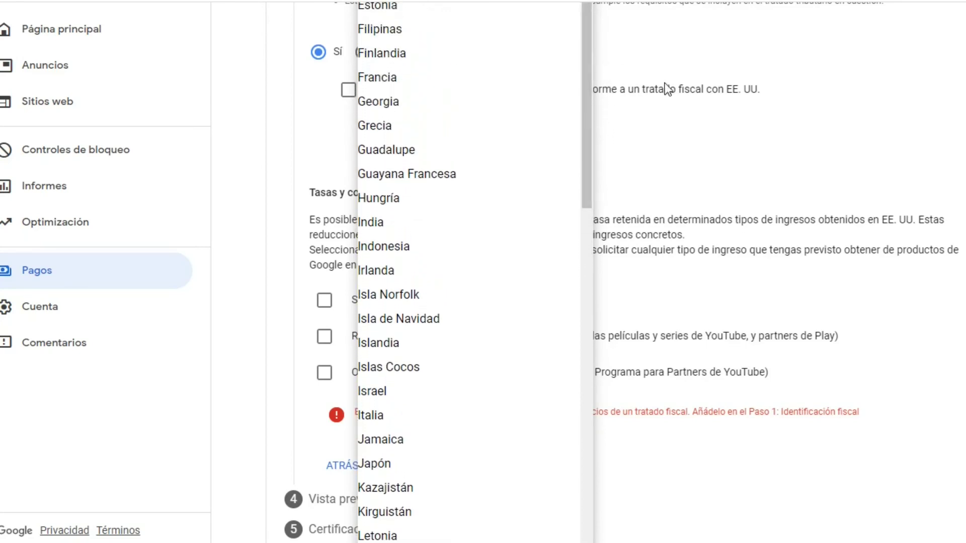
pyautogui.click(813, 137)
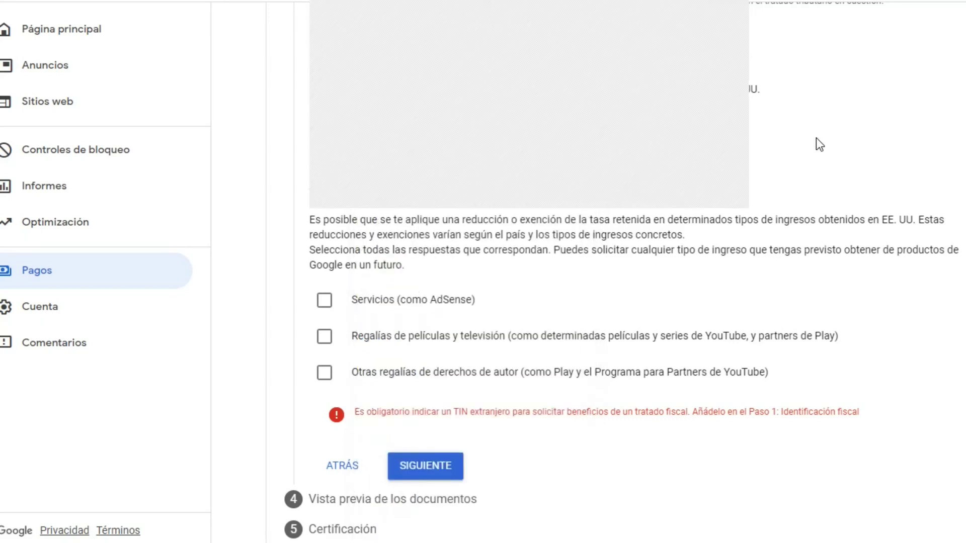
# Step: Answer No to claiming a reduced treaty withholding rate and confirm the generated W-8BEN document as reviewed, continuing to the certification
pyautogui.scroll(5, 345, 343)
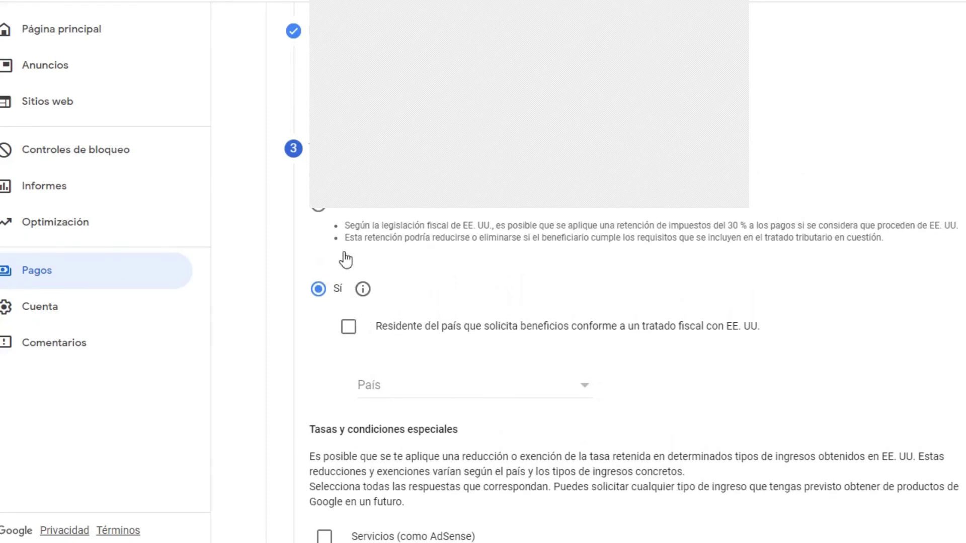
pyautogui.click(324, 212)
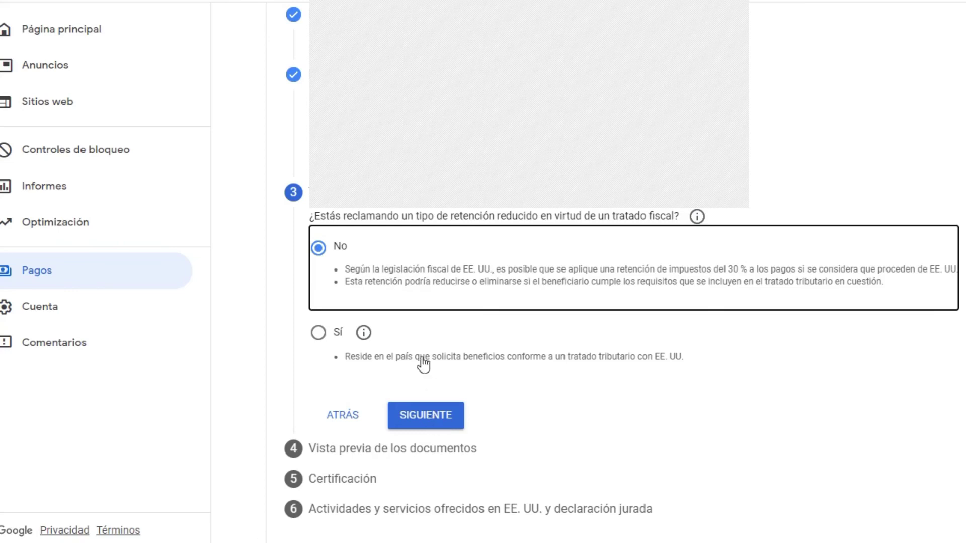
pyautogui.click(432, 426)
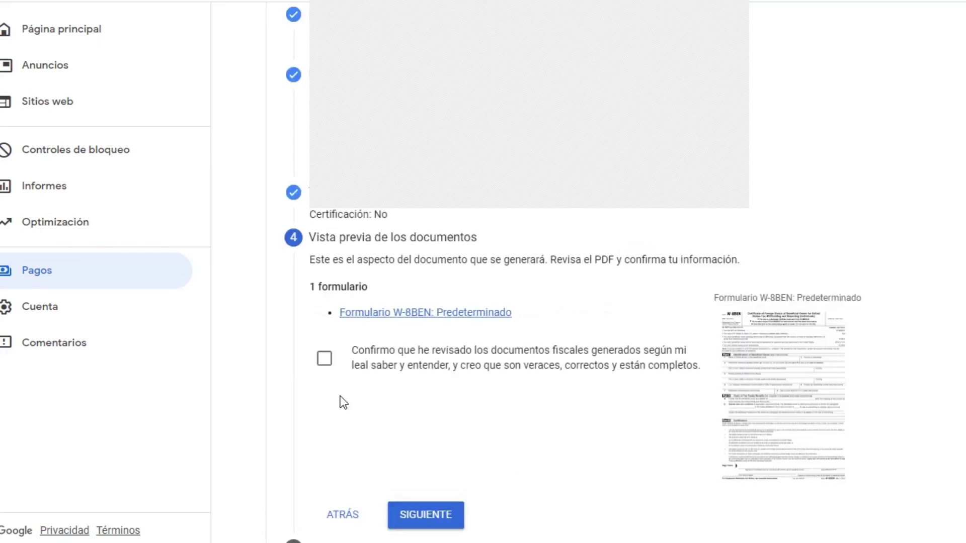
pyautogui.click(325, 367)
pyautogui.click(425, 514)
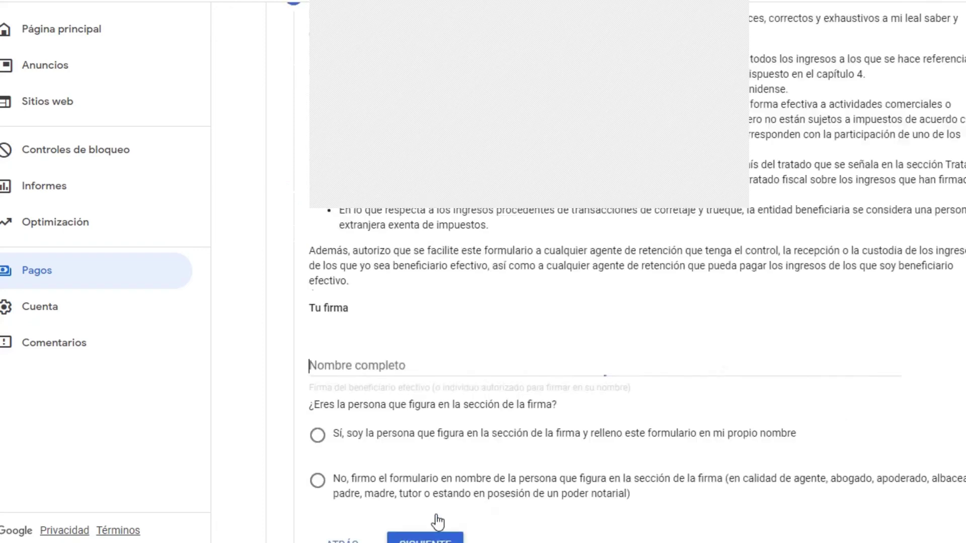
# Step: Sign the certification with the beneficiary's full name, answer Sí to being the person in the signature section, and continue
pyautogui.scroll(-8, 524, 448)
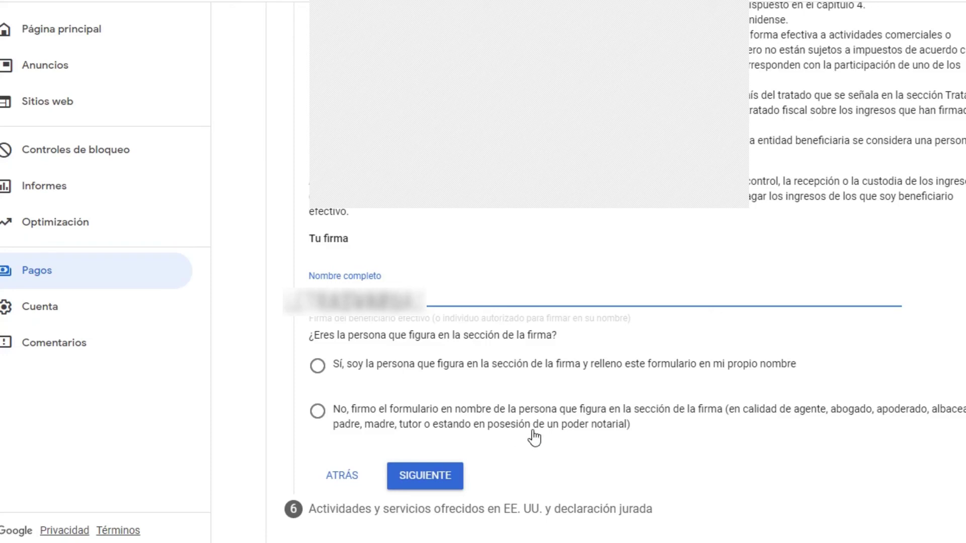
pyautogui.click(320, 370)
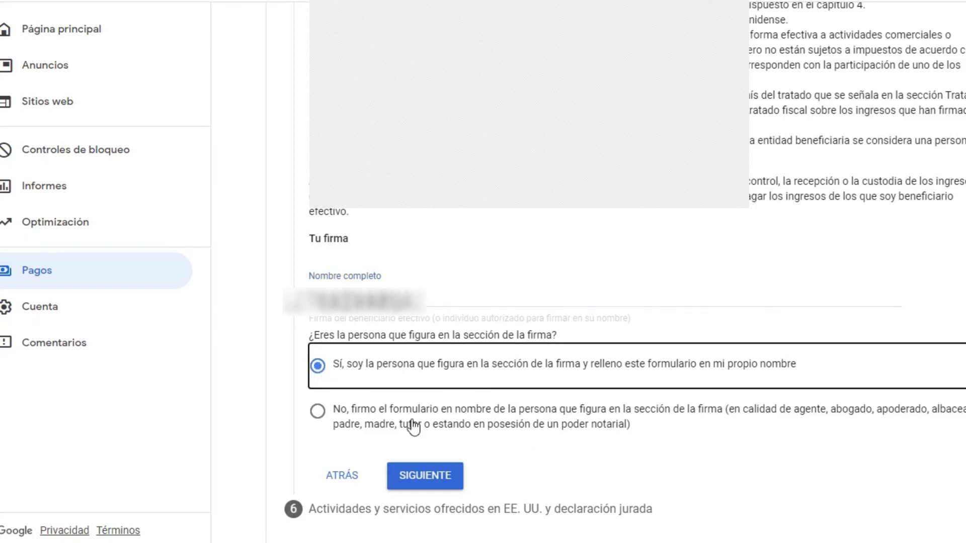
pyautogui.click(449, 483)
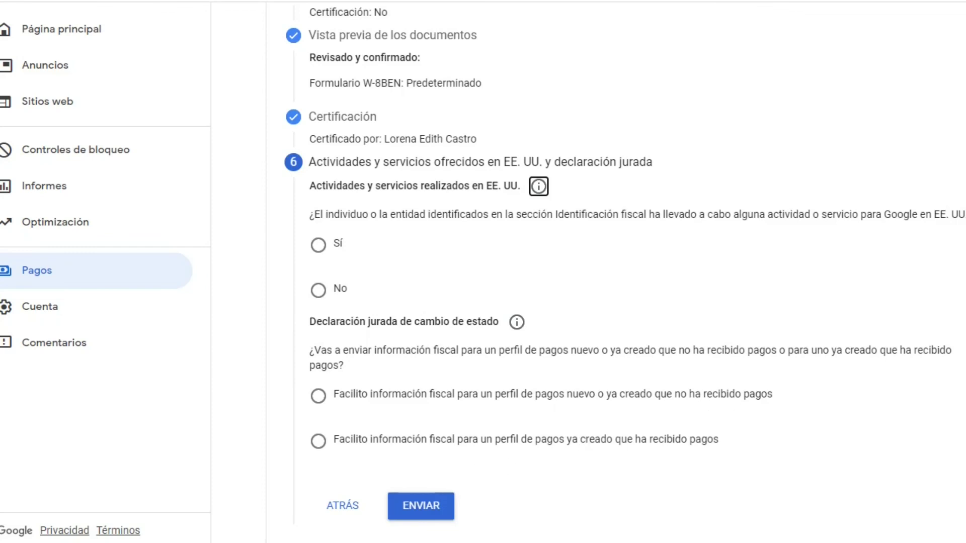
# Step: Answer No to activities or services performed for Google in the US and certify that all services are provided outside the US
pyautogui.scroll(1, 625, 269)
pyautogui.scroll(-1, 625, 268)
pyautogui.click(320, 301)
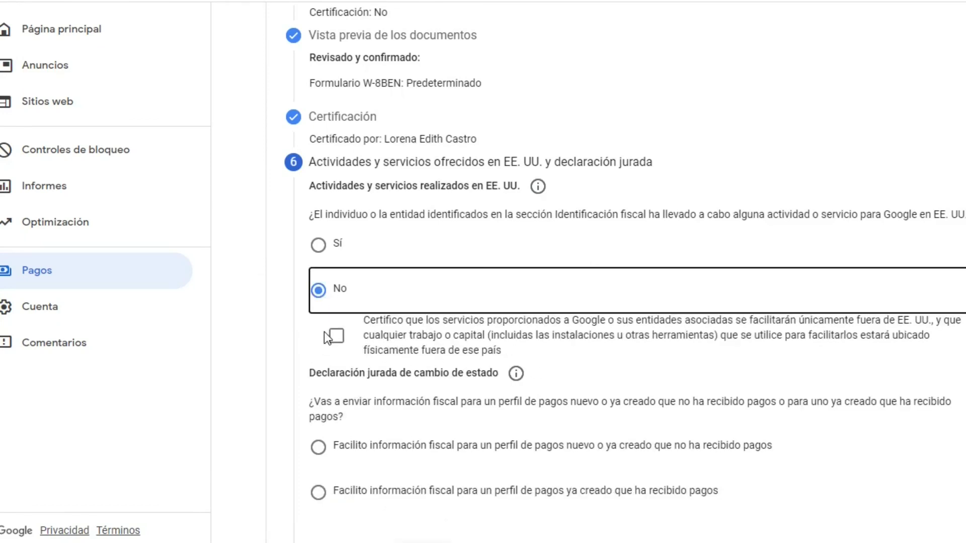
pyautogui.click(336, 337)
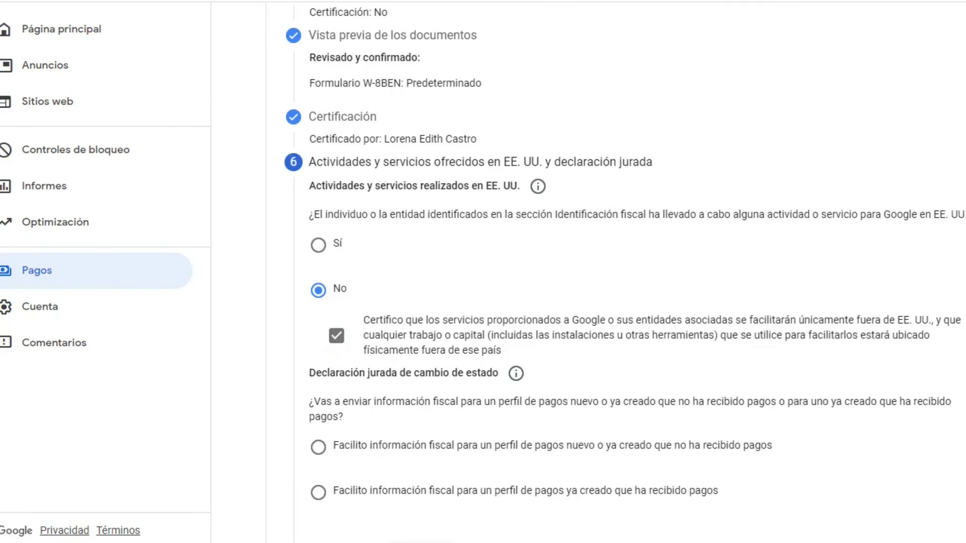
# Step: Declare that the tax information is for an existing payments profile that has received payments, and submit the form
pyautogui.scroll(-1, 625, 272)
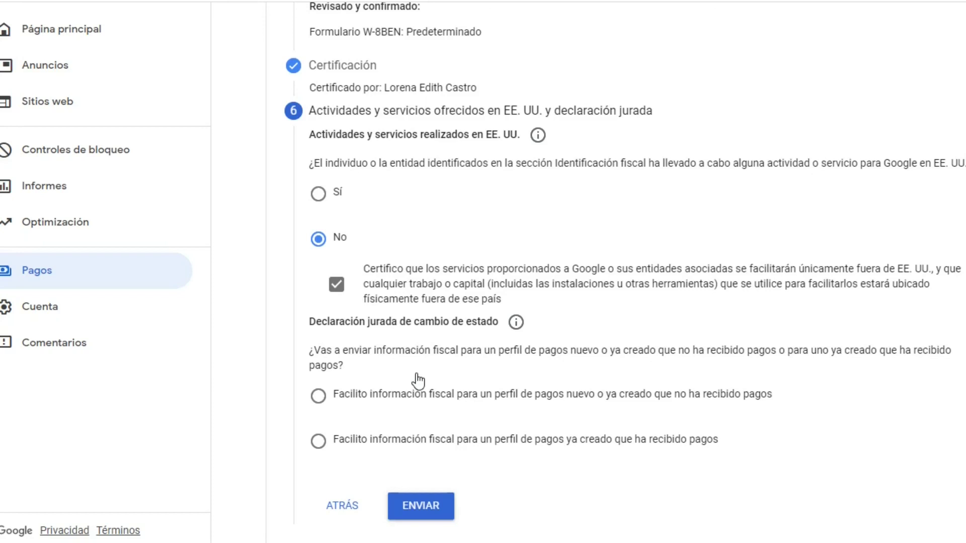
pyautogui.click(319, 443)
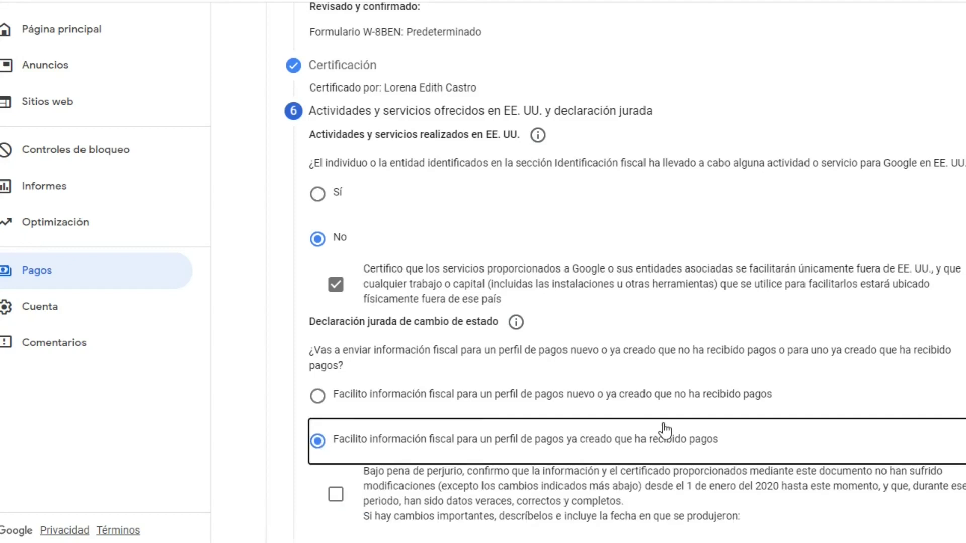
pyautogui.scroll(-3, 703, 425)
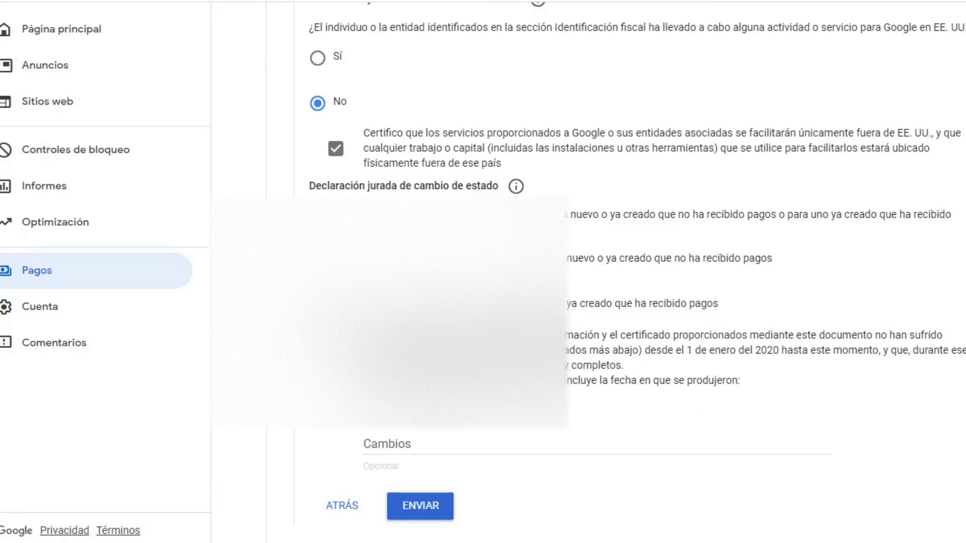
pyautogui.click(424, 512)
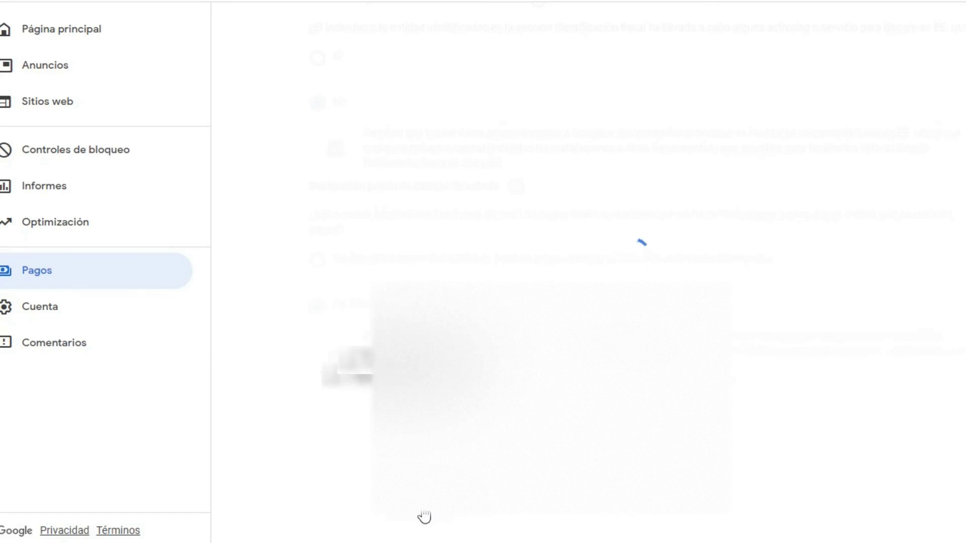
pyautogui.click(421, 506)
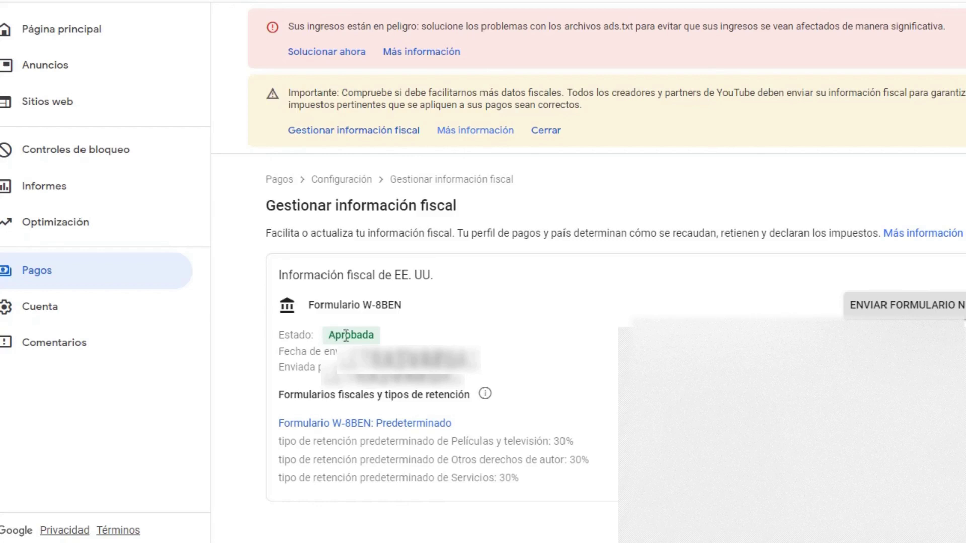
# Step: Check the status of the submitted W-8BEN form in the US tax information
pyautogui.moveTo(385, 341); pyautogui.dragTo(330, 336)
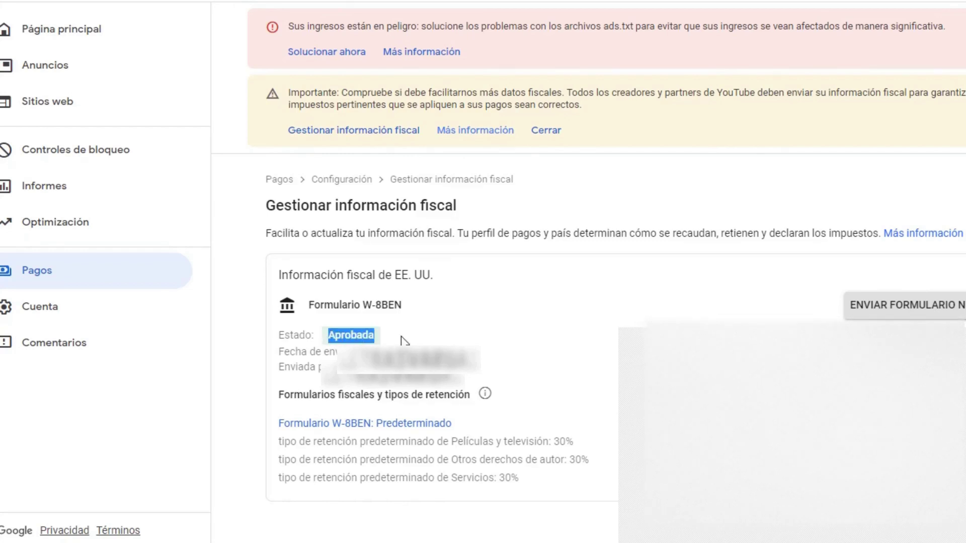
pyautogui.click(535, 335)
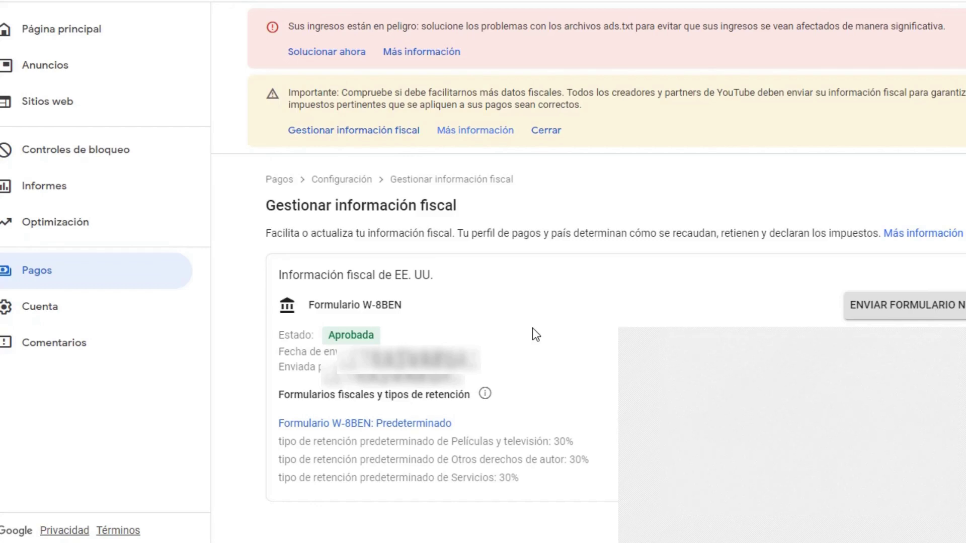